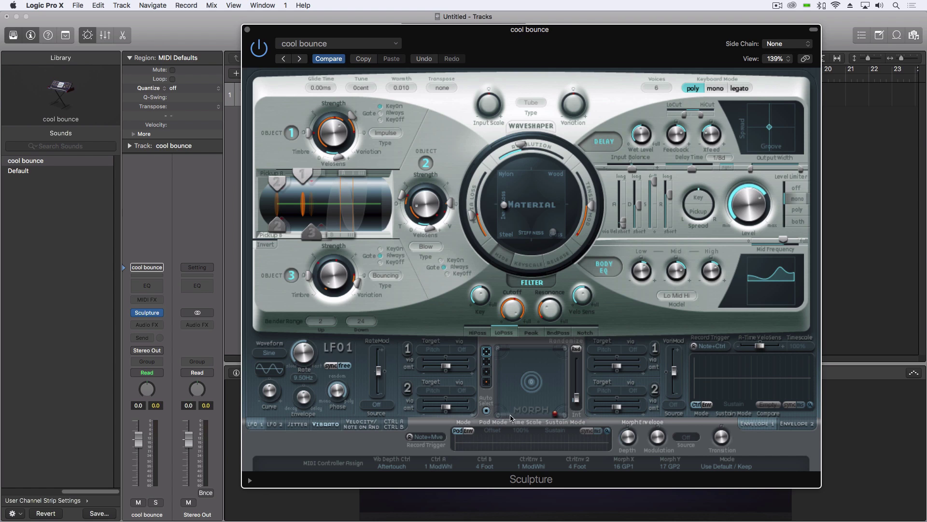
# Step: Switch Sculpture's morph mode to Env and back to Pad, and set morph randomization to use all five points
pyautogui.click(470, 430)
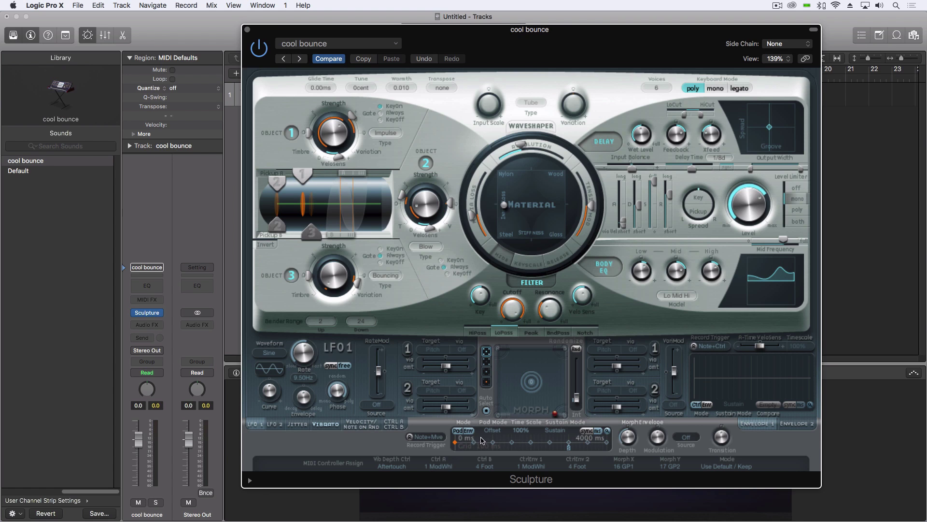
pyautogui.click(460, 431)
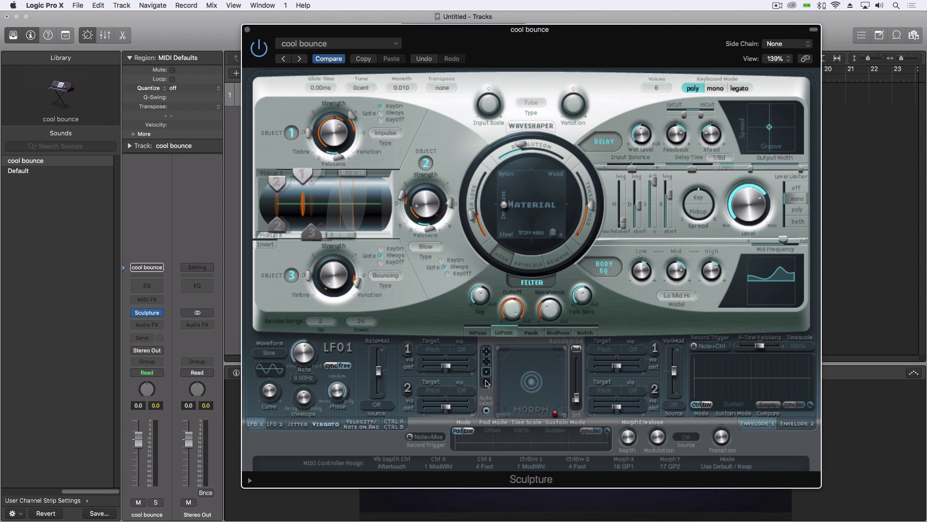
pyautogui.click(486, 350)
# Step: Sweep the morph ball from the pad's left edge through its two upper corners and back toward the pad's centre
pyautogui.moveTo(555, 416); pyautogui.dragTo(483, 384)
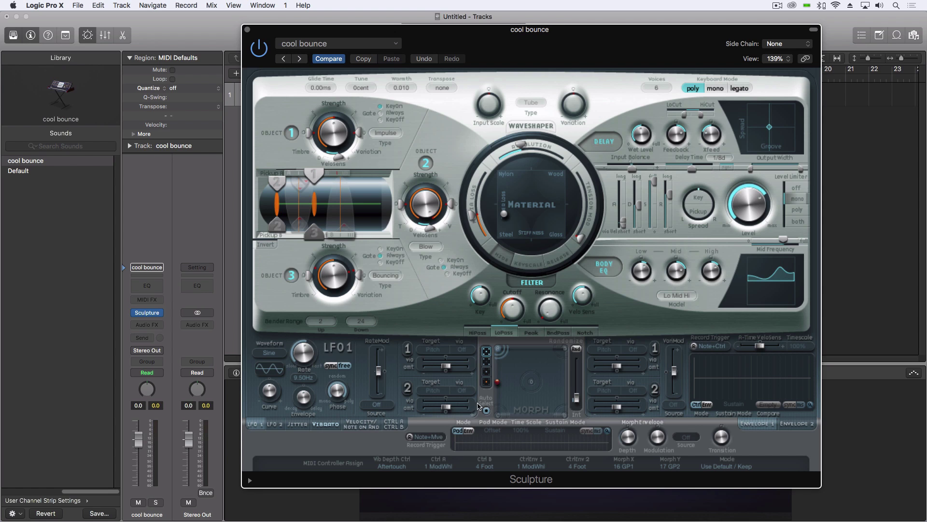
pyautogui.moveTo(498, 386); pyautogui.dragTo(497, 349)
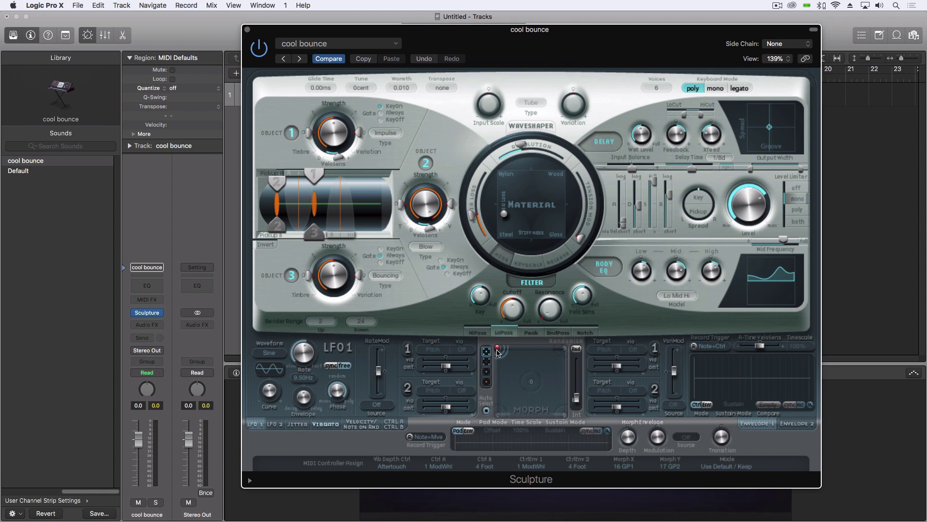
pyautogui.moveTo(498, 349); pyautogui.dragTo(586, 351)
pyautogui.moveTo(560, 344); pyautogui.dragTo(492, 341)
pyautogui.moveTo(547, 316); pyautogui.dragTo(545, 313)
pyautogui.moveTo(498, 349)
pyautogui.mouseDown()
pyautogui.moveTo(578, 345)
pyautogui.moveTo(497, 349)
pyautogui.mouseUp()
pyautogui.moveTo(498, 349); pyautogui.dragTo(528, 377)
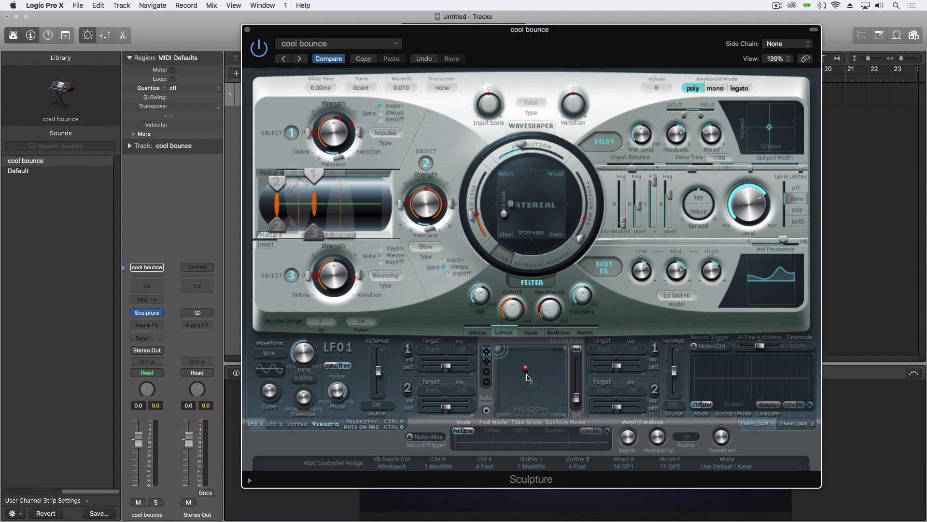
# Step: Keep randomization on all five points and sweep the morph ball to the pad's lower-right corner and back to its upper-left corner
pyautogui.click(486, 351)
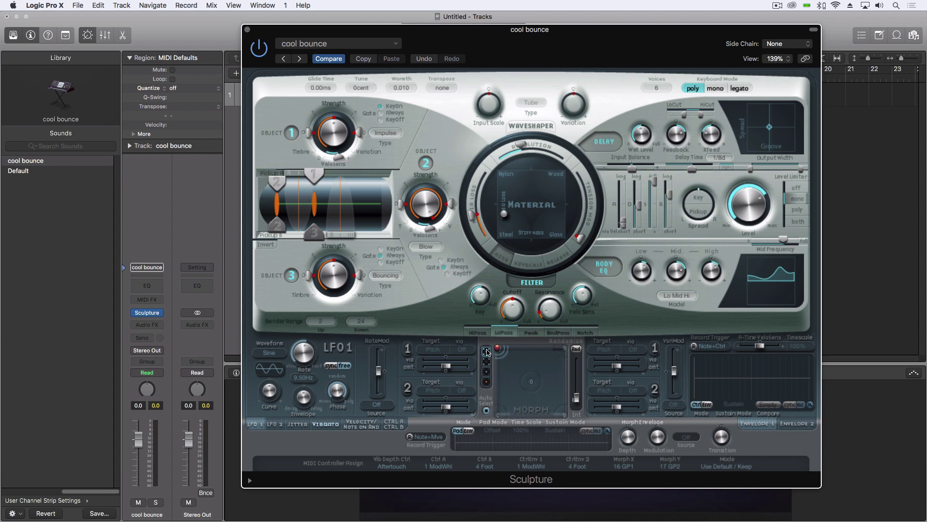
pyautogui.moveTo(498, 348); pyautogui.dragTo(565, 401)
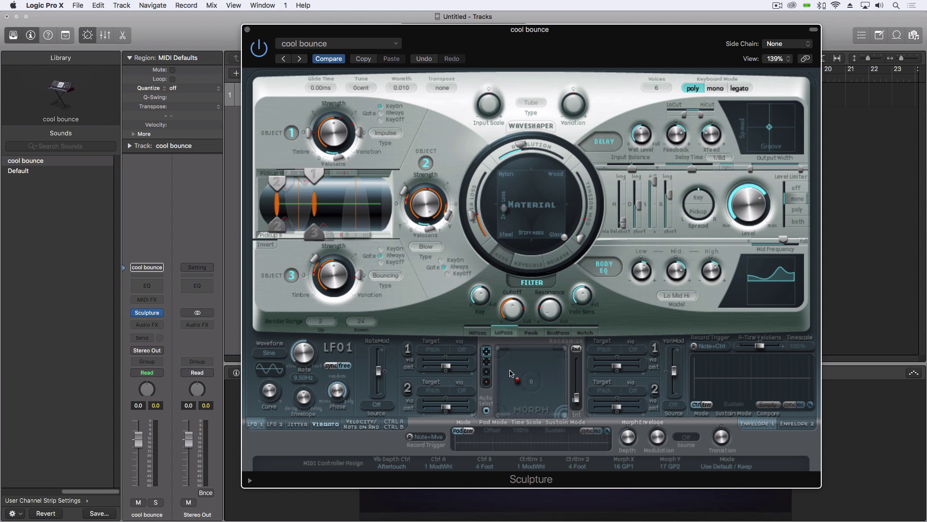
pyautogui.moveTo(517, 379); pyautogui.dragTo(385, 244)
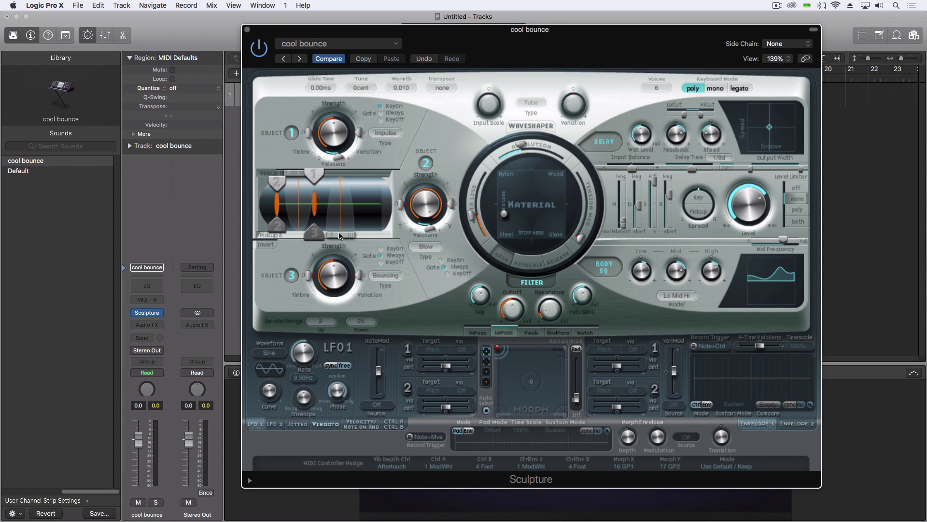
pyautogui.moveTo(497, 346); pyautogui.dragTo(465, 348)
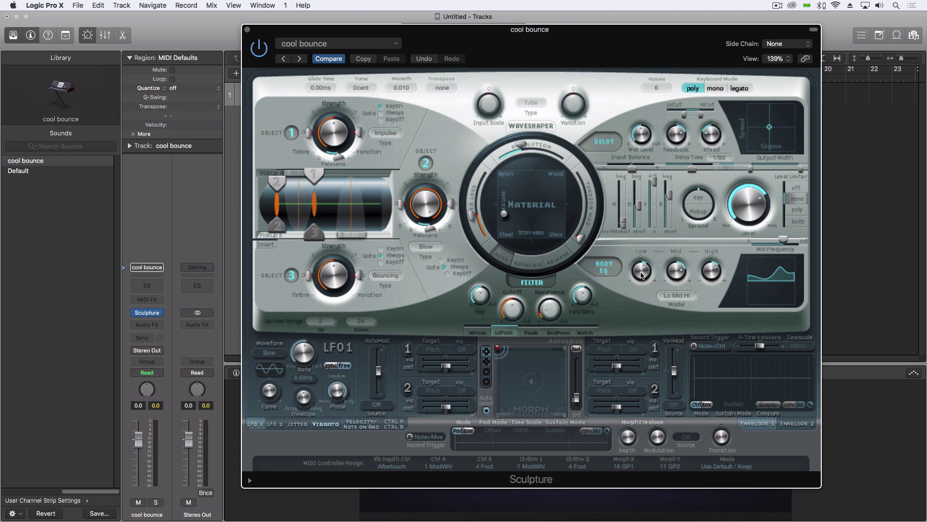
# Step: Try the Body EQ Low knob with the morph ball at the pad's upper-left and upper-right corners
pyautogui.moveTo(641, 276); pyautogui.dragTo(645, 276)
pyautogui.moveTo(506, 354); pyautogui.dragTo(547, 351)
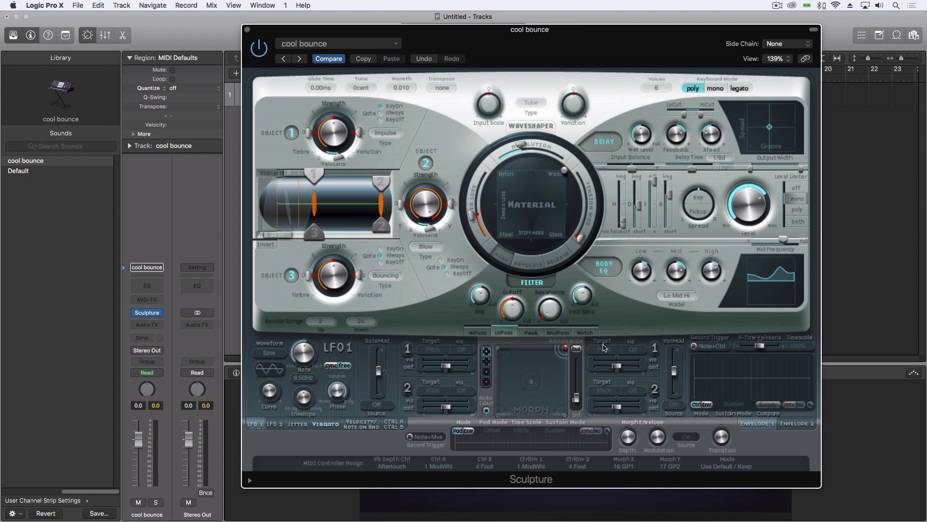
pyautogui.click(642, 273)
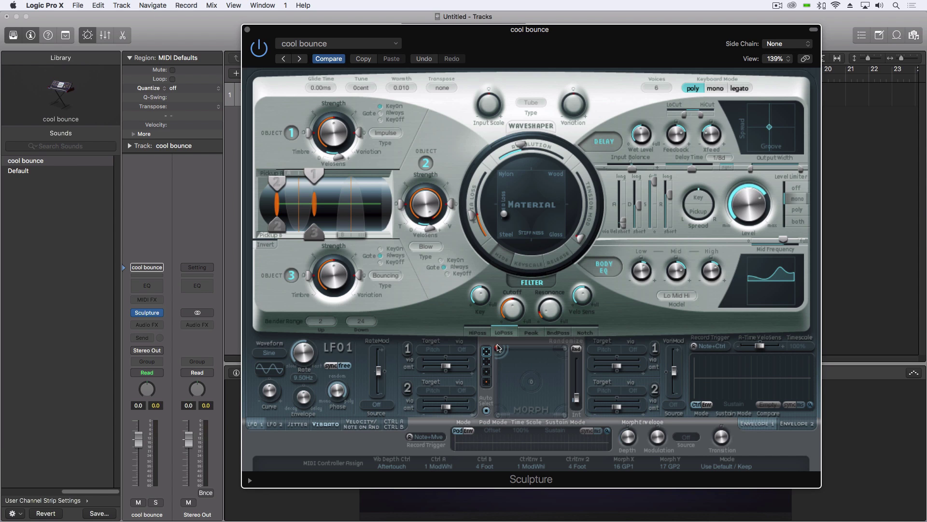
# Step: Place the morph ball just above the pad's centre with the mode on Pad, and close the Sculpture window
pyautogui.moveTo(498, 348); pyautogui.dragTo(519, 354)
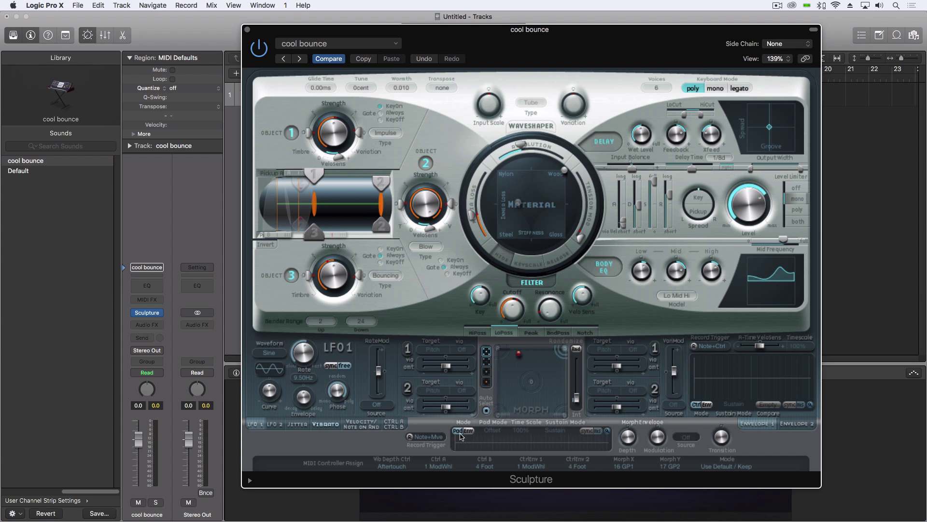
pyautogui.click(458, 432)
pyautogui.moveTo(520, 355); pyautogui.dragTo(531, 362)
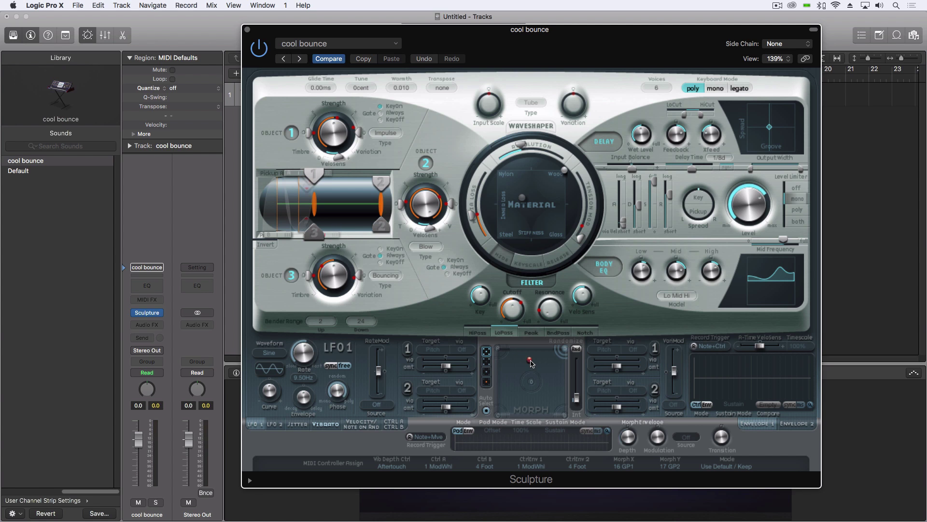
pyautogui.press('super+w')
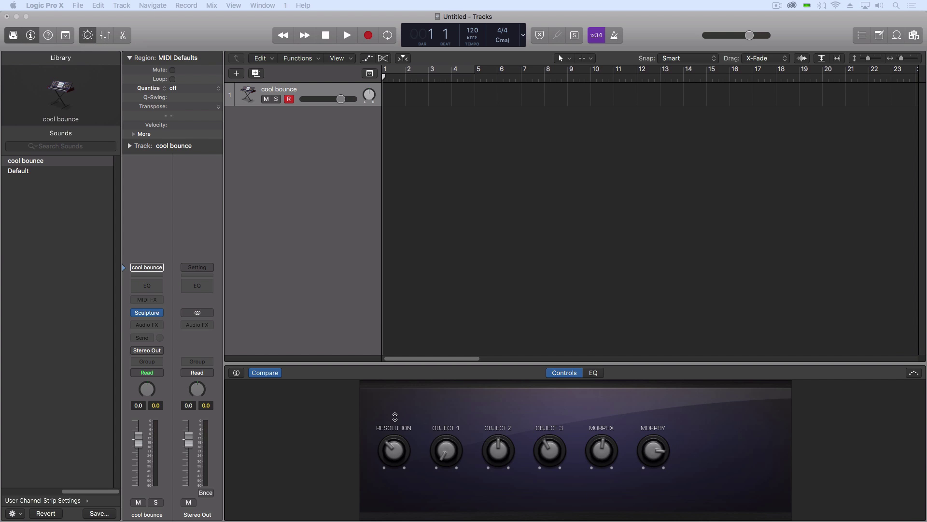
# Step: Show the Smart Controls inspector and try to add a parameter mapping to the MorphY knob
pyautogui.click(237, 373)
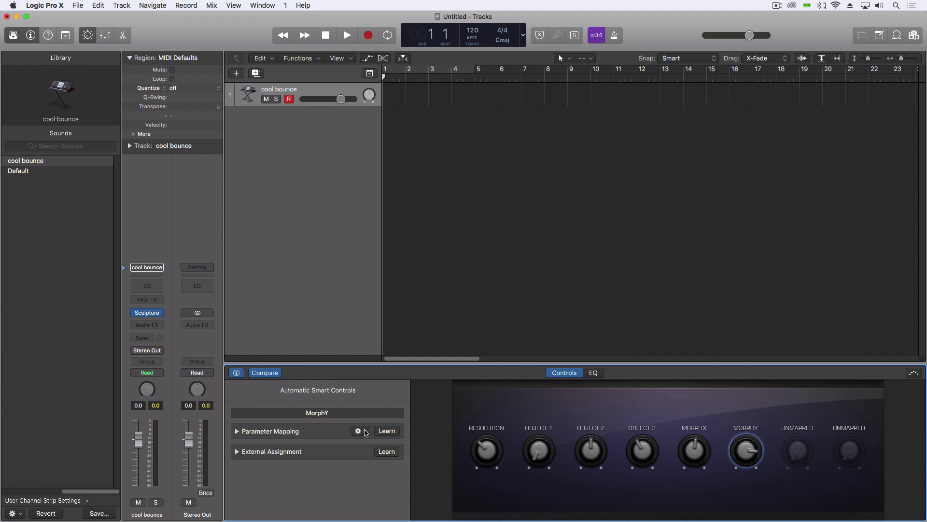
pyautogui.click(360, 431)
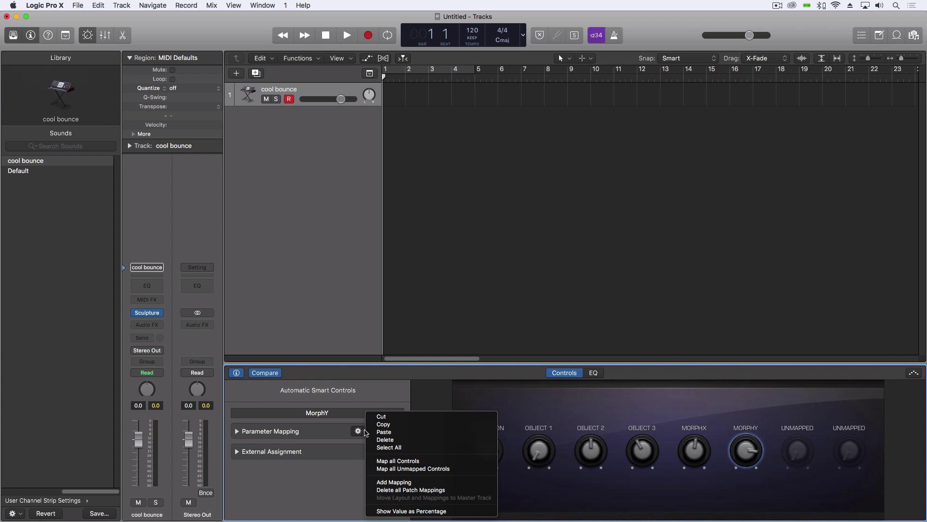
pyautogui.click(408, 482)
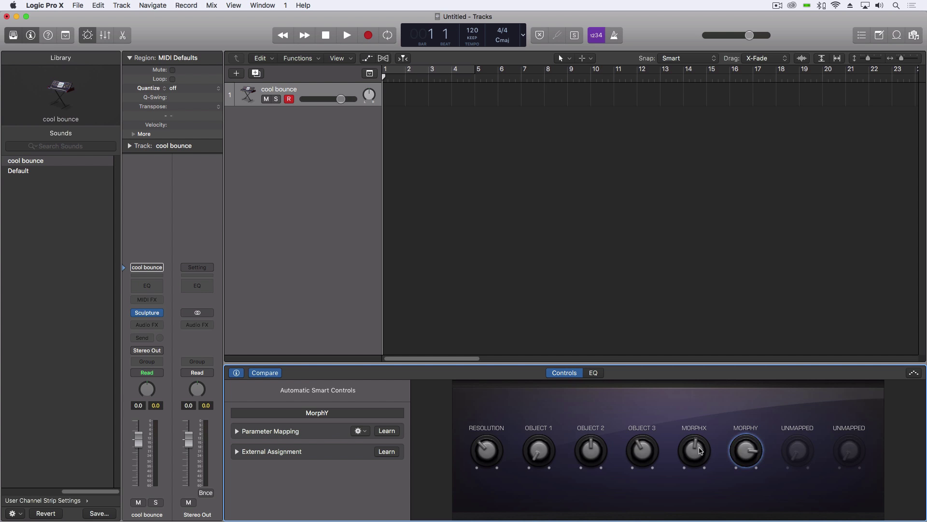
# Step: Expand the parameter mapping for the first unmapped knob and examine Sculpture's available Morph parameters, closing the list without choosing one
pyautogui.click(700, 451)
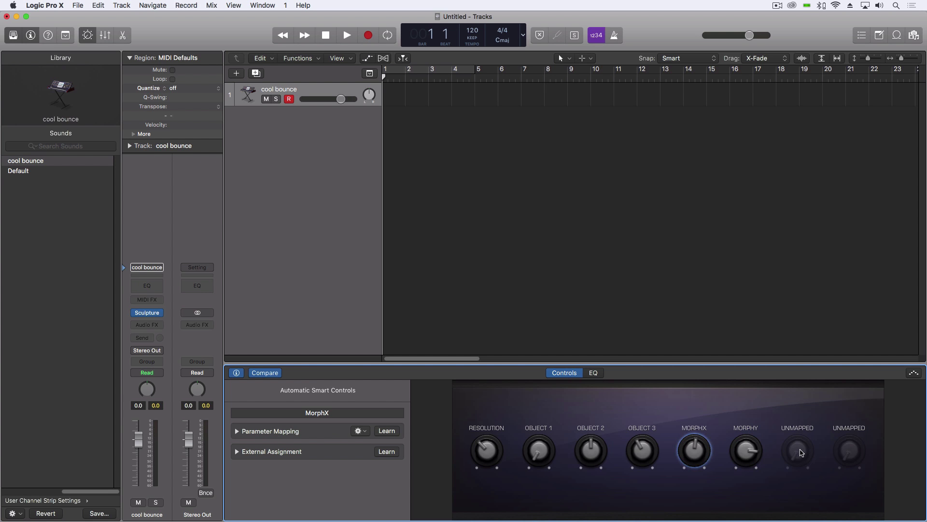
pyautogui.click(802, 451)
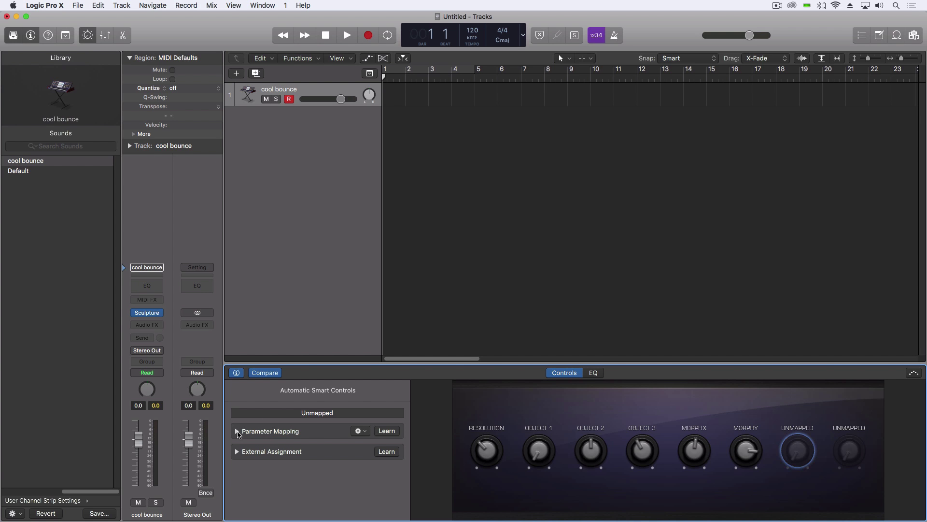
pyautogui.click(237, 431)
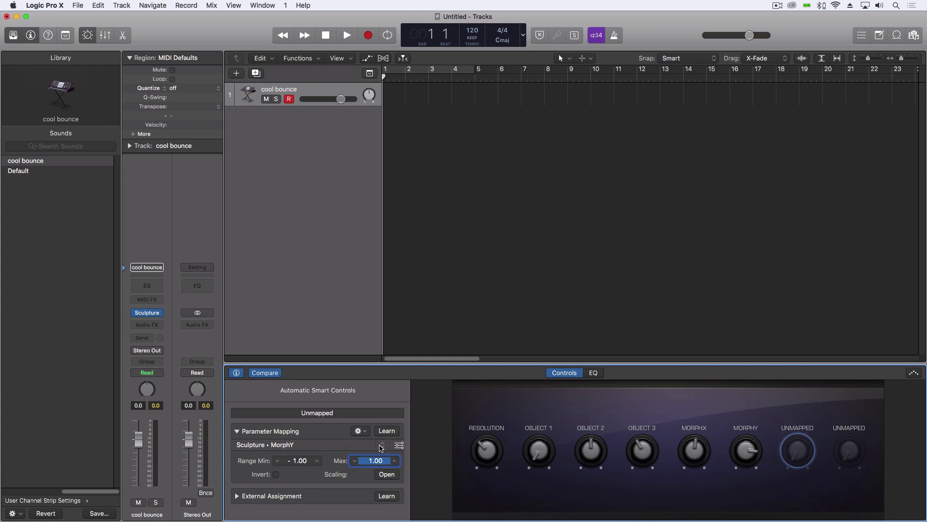
pyautogui.click(382, 445)
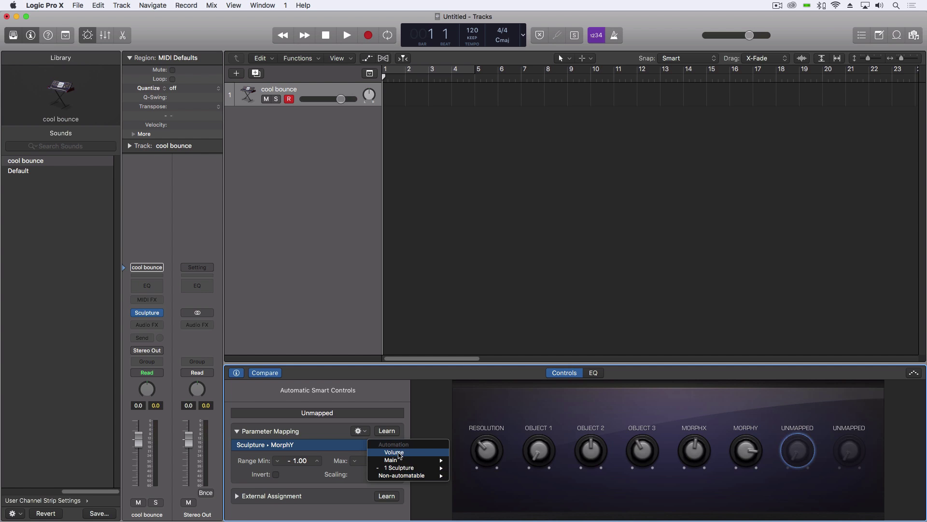
pyautogui.moveTo(400, 467)
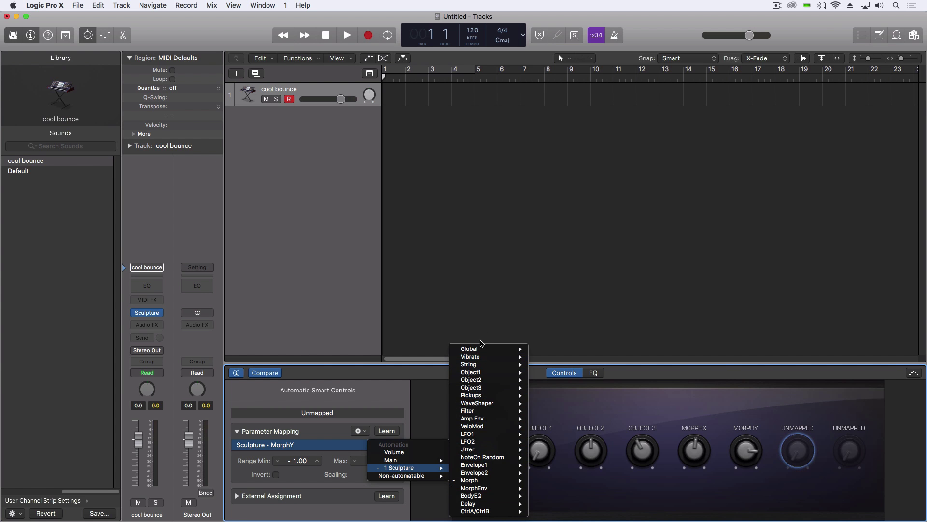
pyautogui.moveTo(488, 481)
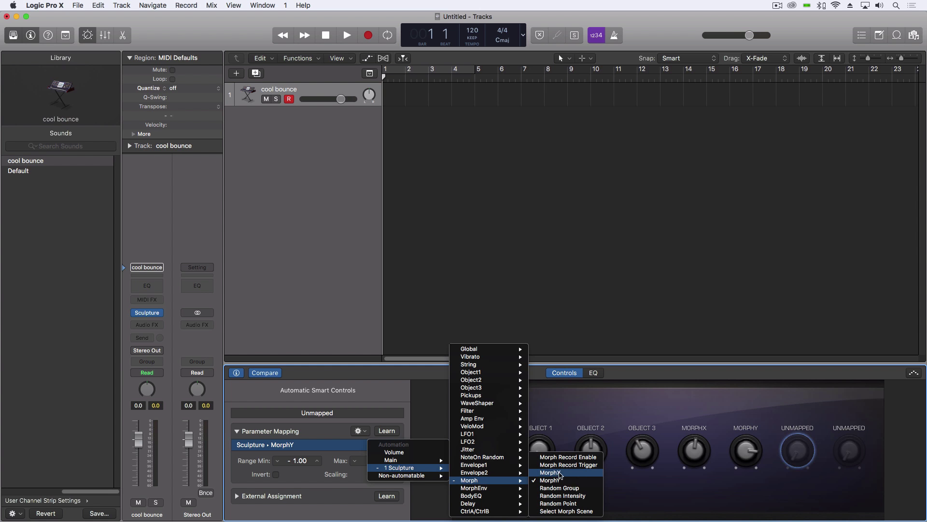
pyautogui.click(658, 378)
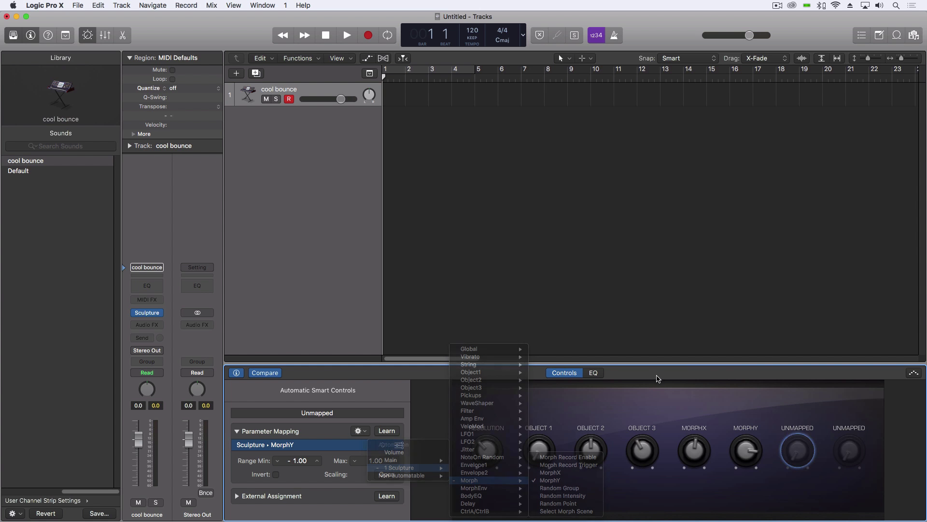
# Step: View the Sculpture window briefly, and check the external controller assignments of the MorphX and MorphY knobs in the Smart Controls inspector
pyautogui.press('v')
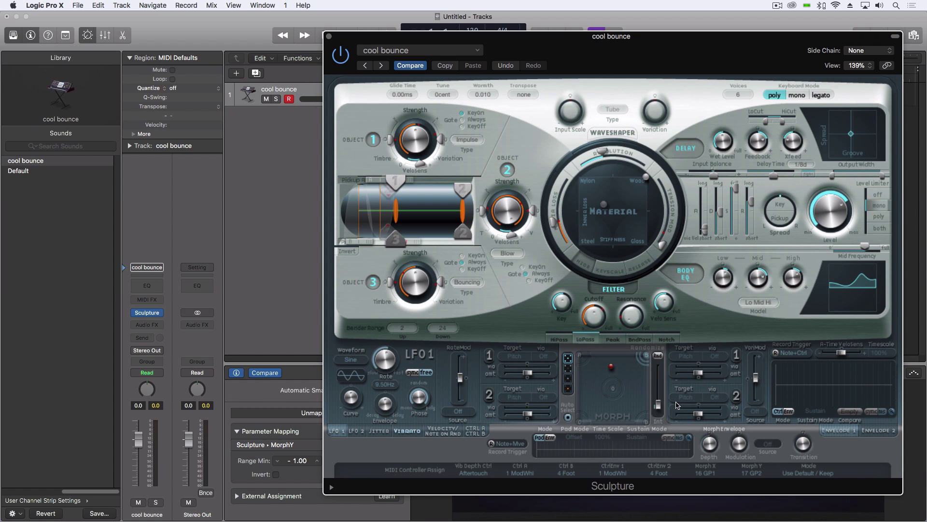
pyautogui.press('v')
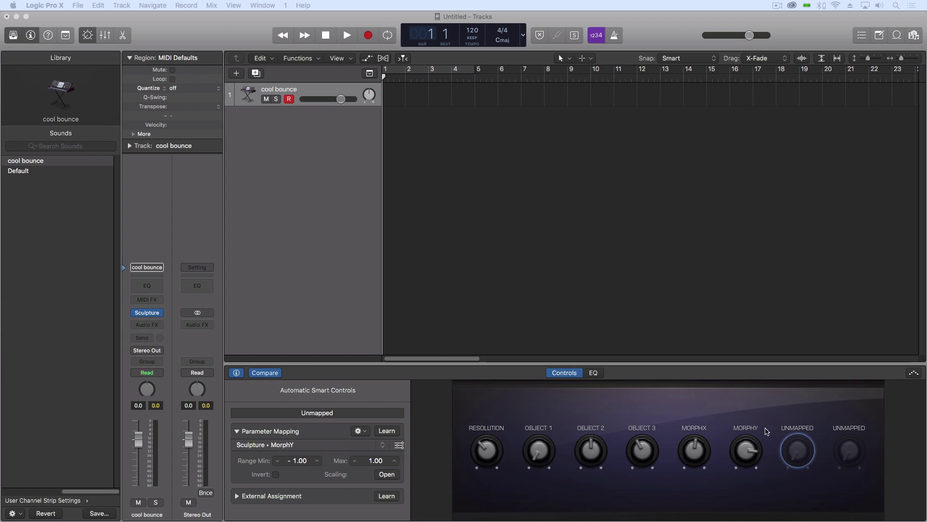
pyautogui.click(768, 418)
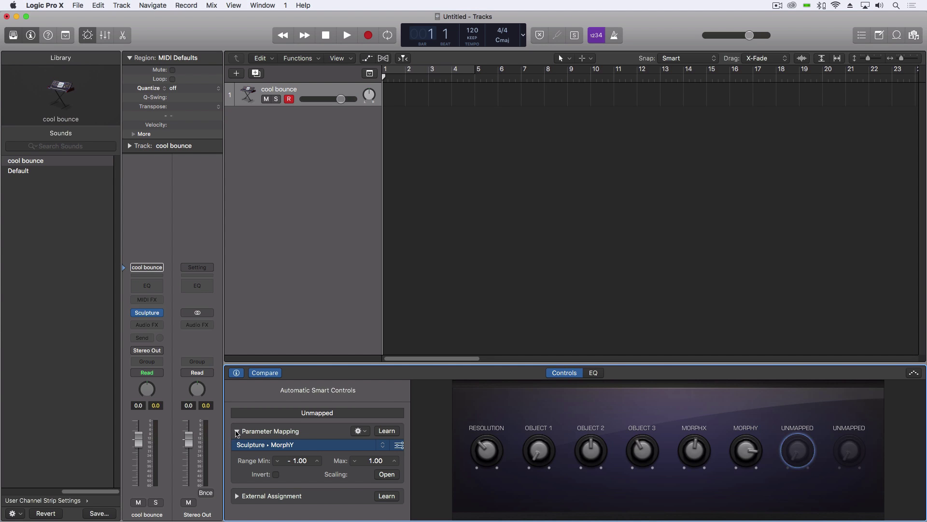
pyautogui.click(237, 432)
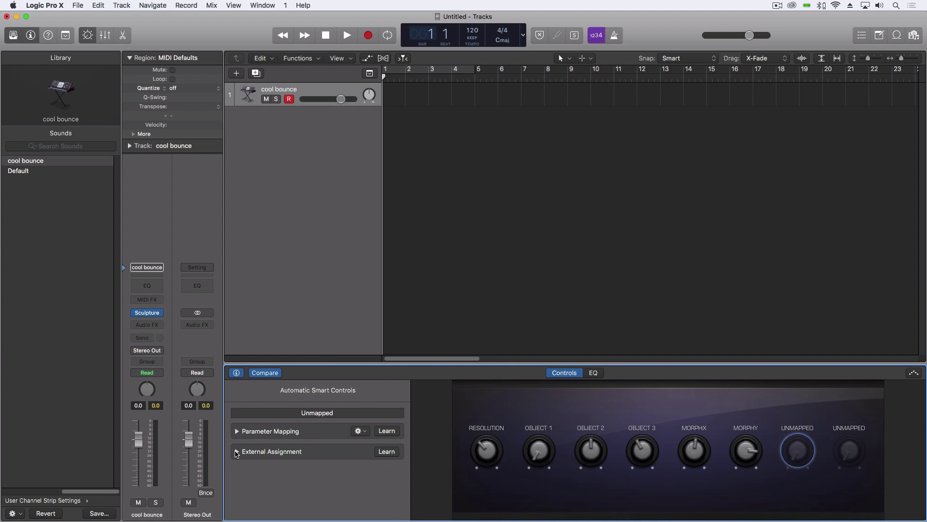
pyautogui.click(236, 452)
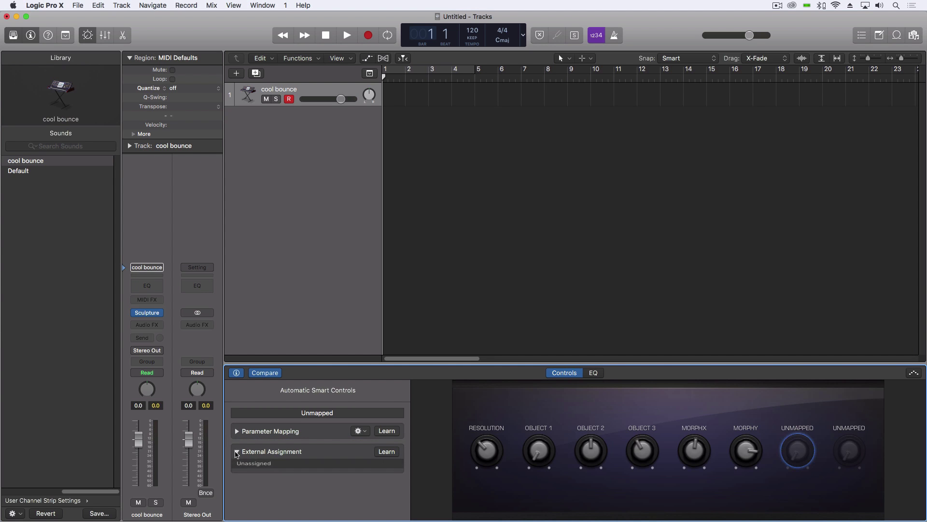
pyautogui.click(747, 450)
pyautogui.click(698, 452)
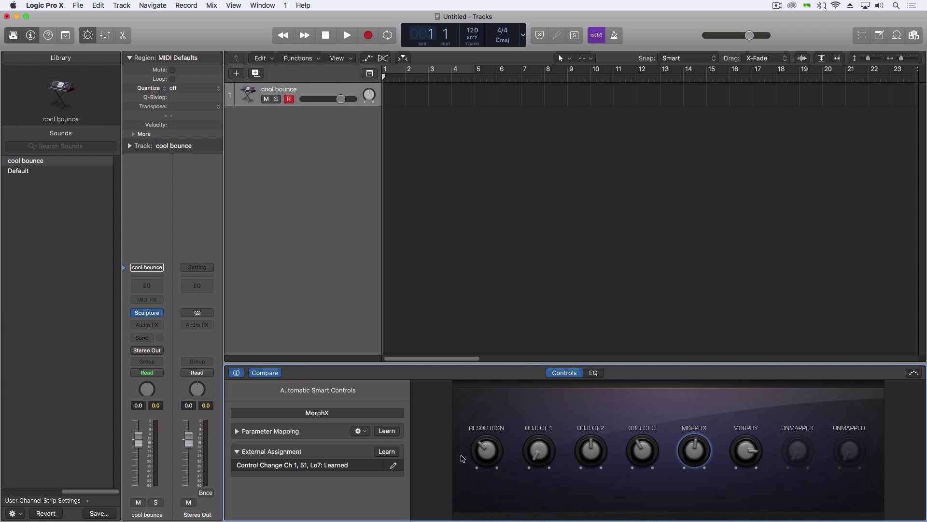
pyautogui.click(752, 453)
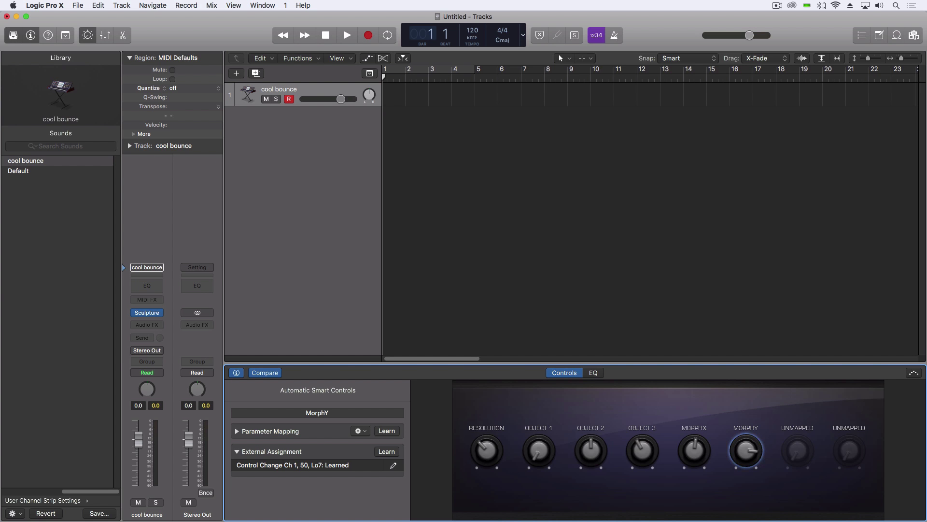
# Step: Bring the GECO window into view, and examine the hand tracking in the Leap Motion Visualizer before quitting the Visualizer
pyautogui.moveTo(918, 53); pyautogui.dragTo(596, 54)
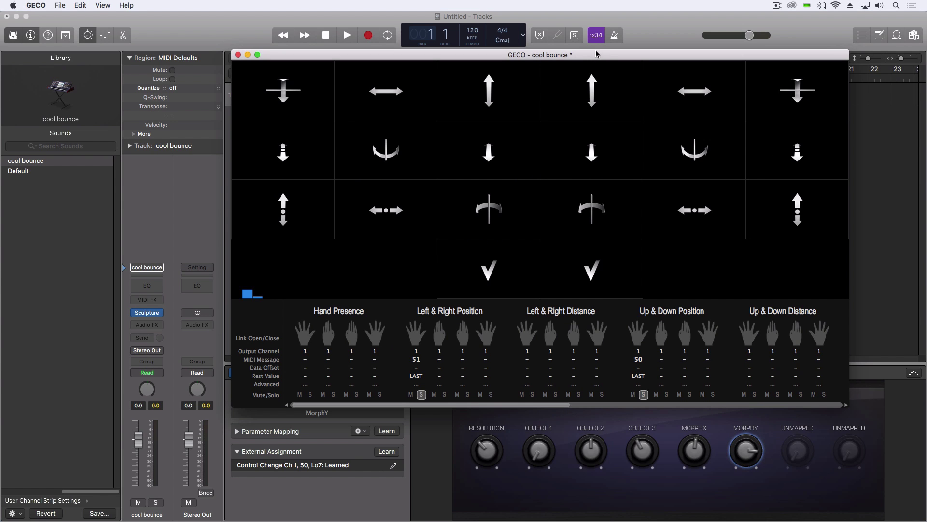
pyautogui.click(806, 4)
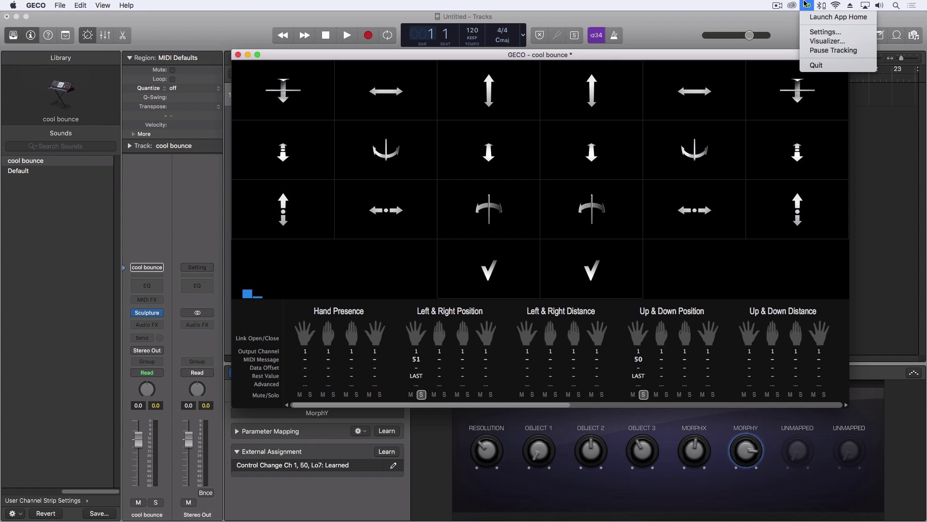
pyautogui.click(814, 42)
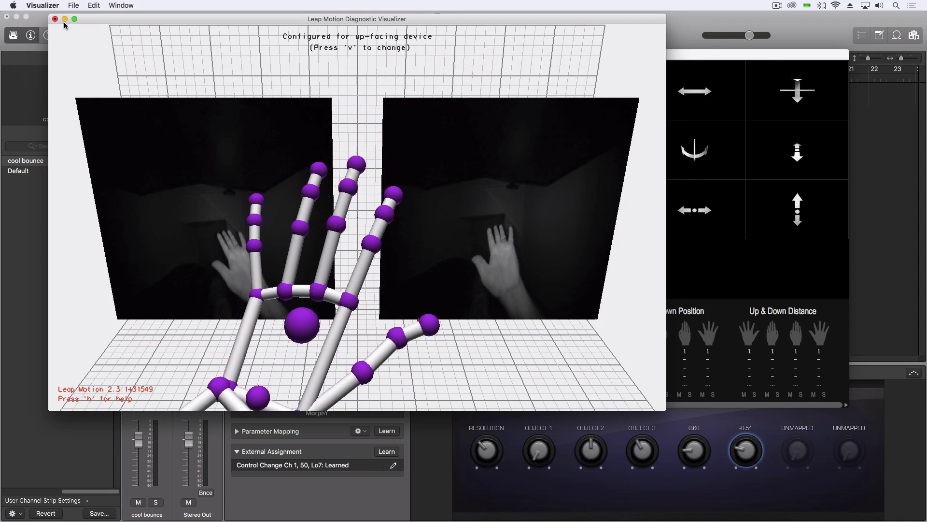
pyautogui.press('super+q')
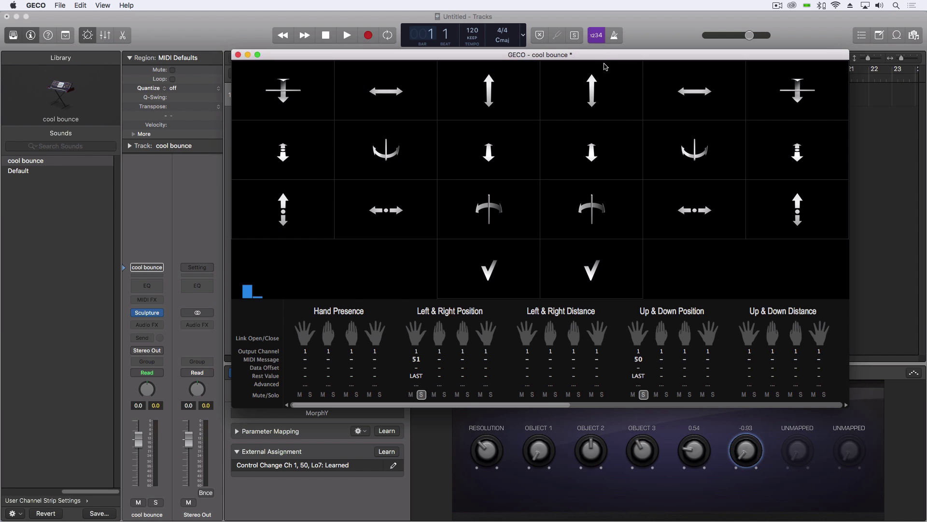
# Step: Move the GECO window aside and bring the Sculpture window forward to watch its Morph Pad during hand movements
pyautogui.moveTo(603, 55); pyautogui.dragTo(533, 54)
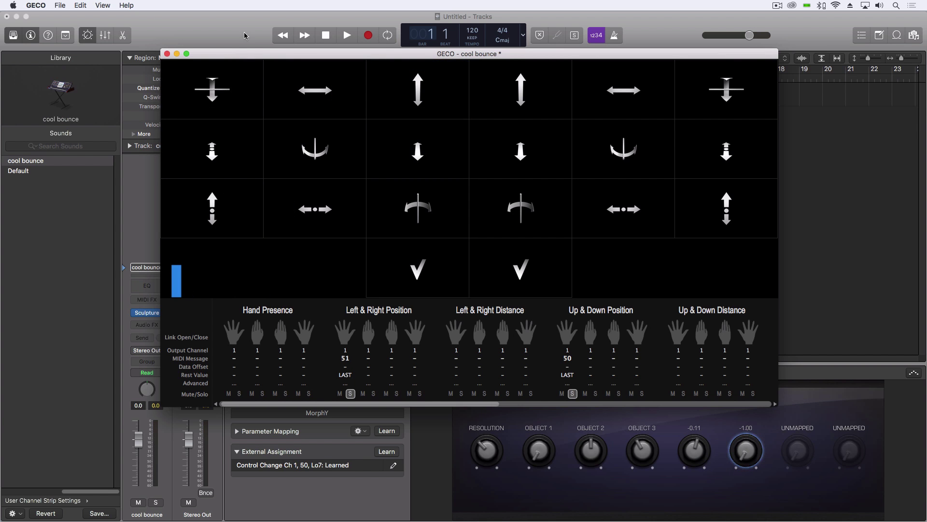
pyautogui.moveTo(223, 54); pyautogui.dragTo(73, 33)
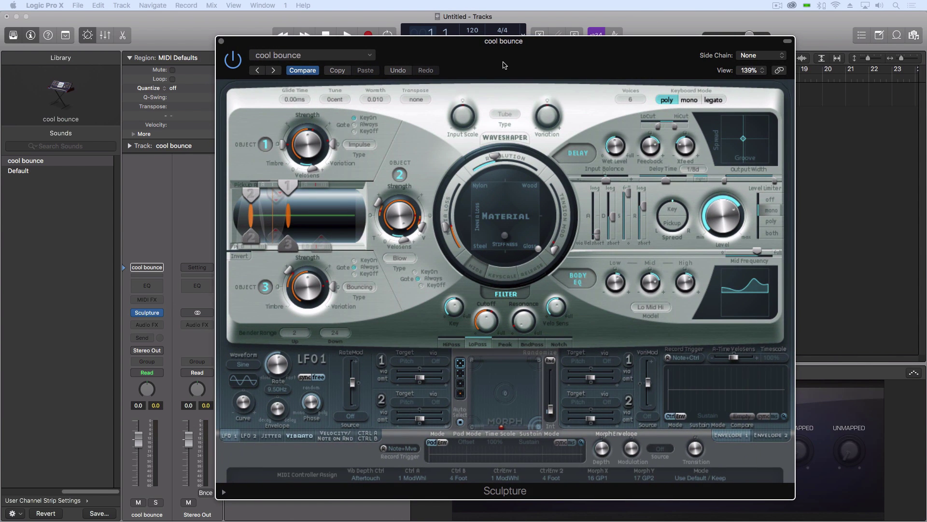
pyautogui.click(504, 66)
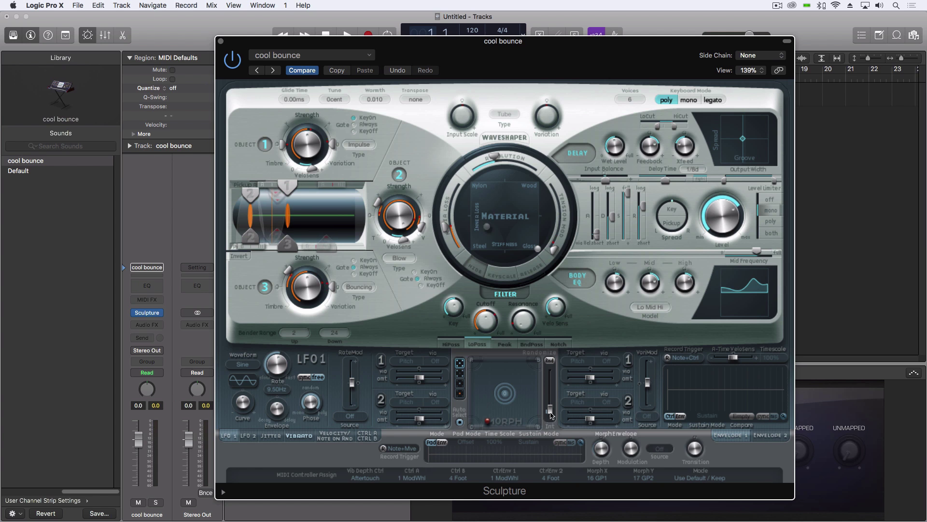
# Step: Open the Leap Motion Visualizer beside the Sculpture window, compare the hand tracking with the Morph Pad, and quit the Visualizer
pyautogui.click(809, 7)
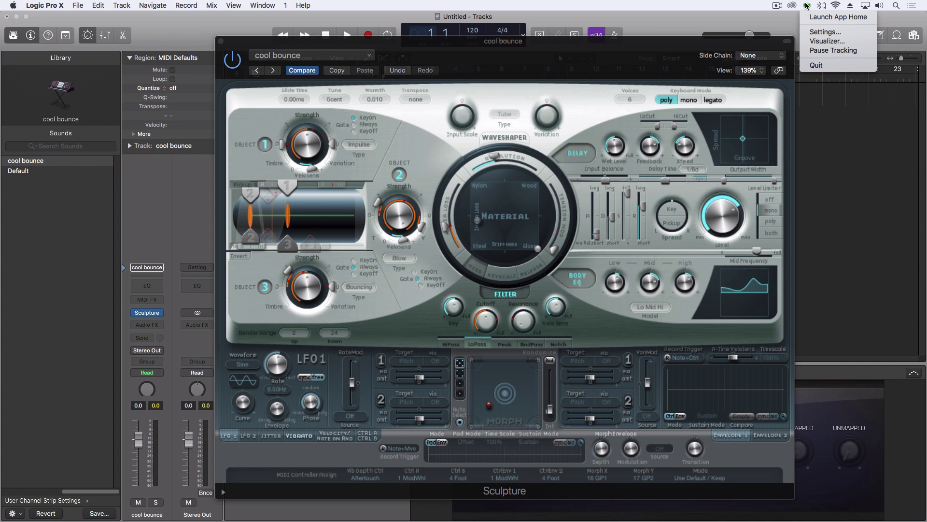
pyautogui.click(757, 55)
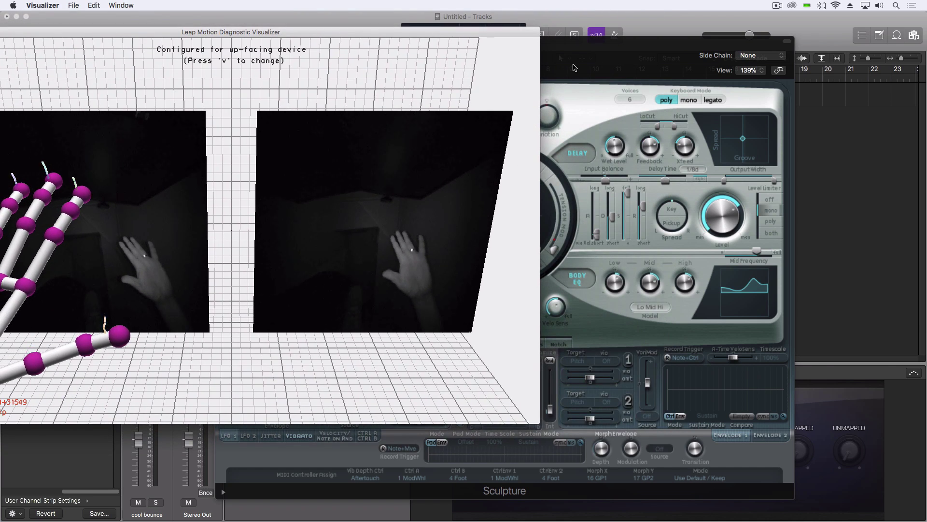
pyautogui.moveTo(236, 47)
pyautogui.mouseDown()
pyautogui.moveTo(300, 30)
pyautogui.moveTo(422, 30)
pyautogui.mouseUp()
pyautogui.click(285, 16)
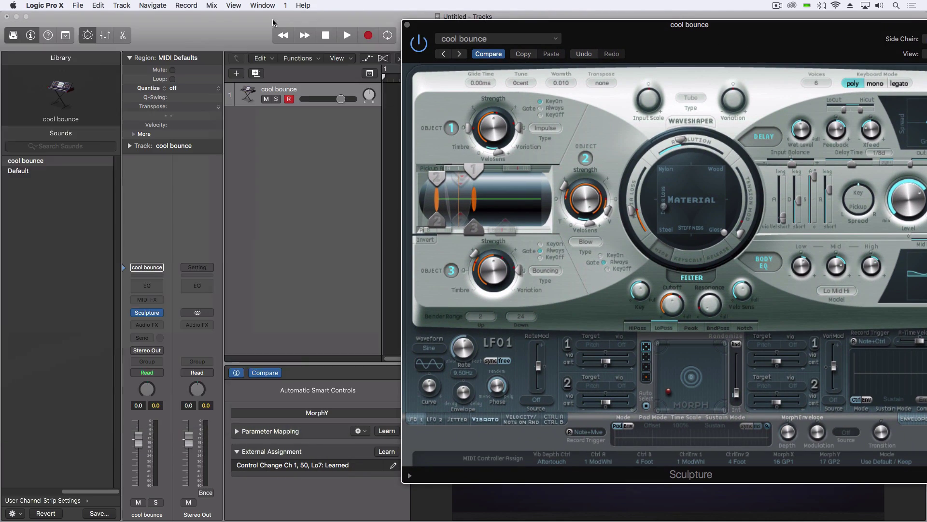
pyautogui.moveTo(278, 38); pyautogui.dragTo(277, 38)
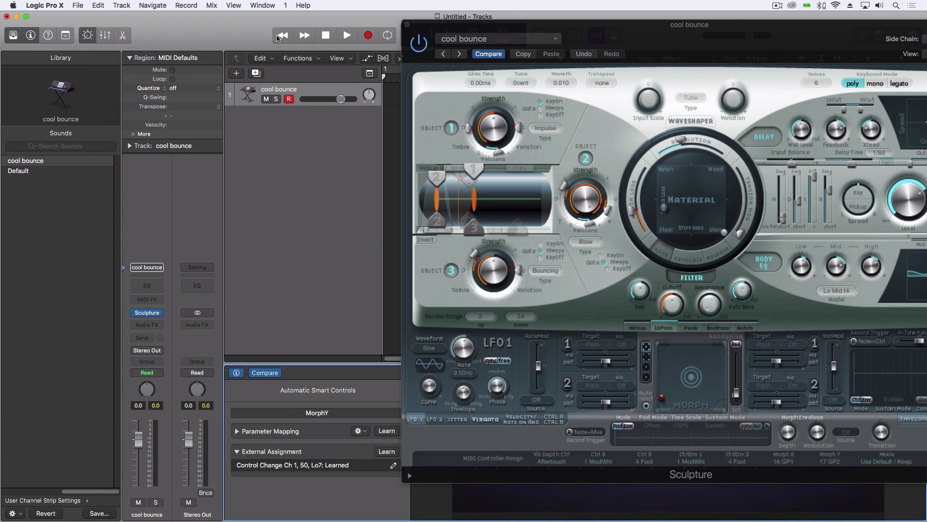
pyautogui.press('super+Tab')
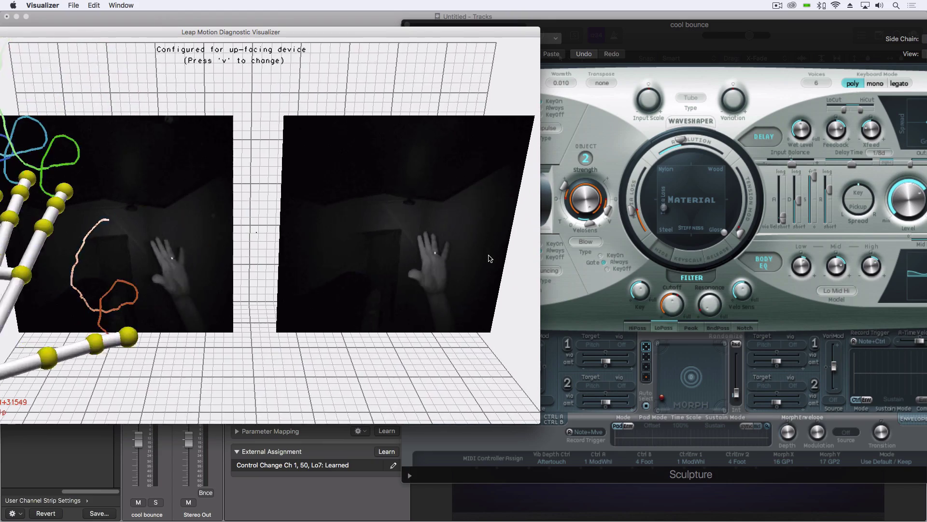
pyautogui.click(585, 30)
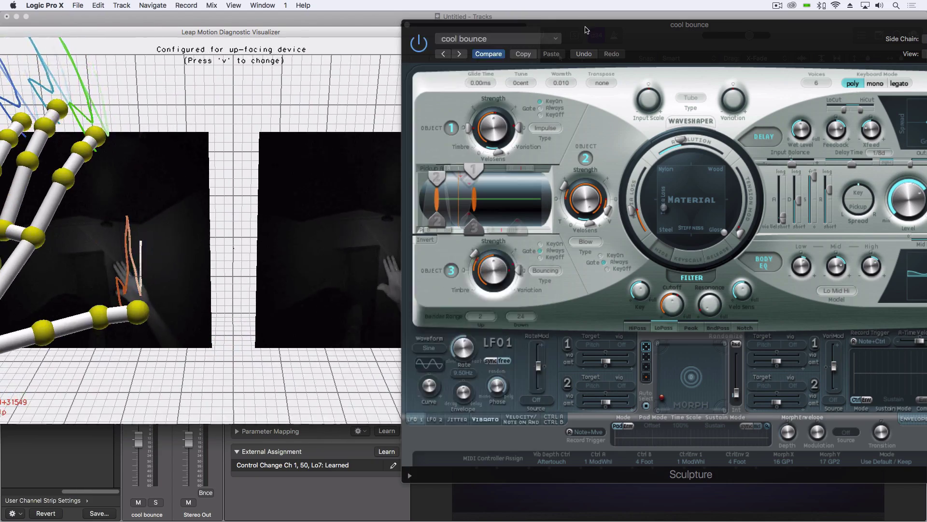
pyautogui.moveTo(585, 30); pyautogui.dragTo(717, 34)
pyautogui.moveTo(290, 33); pyautogui.dragTo(337, 36)
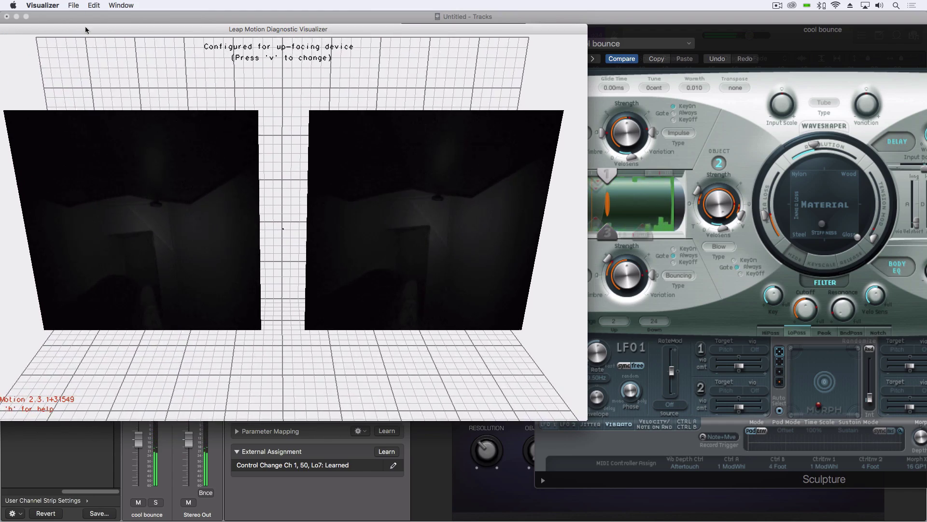
pyautogui.click(43, 6)
pyautogui.click(54, 95)
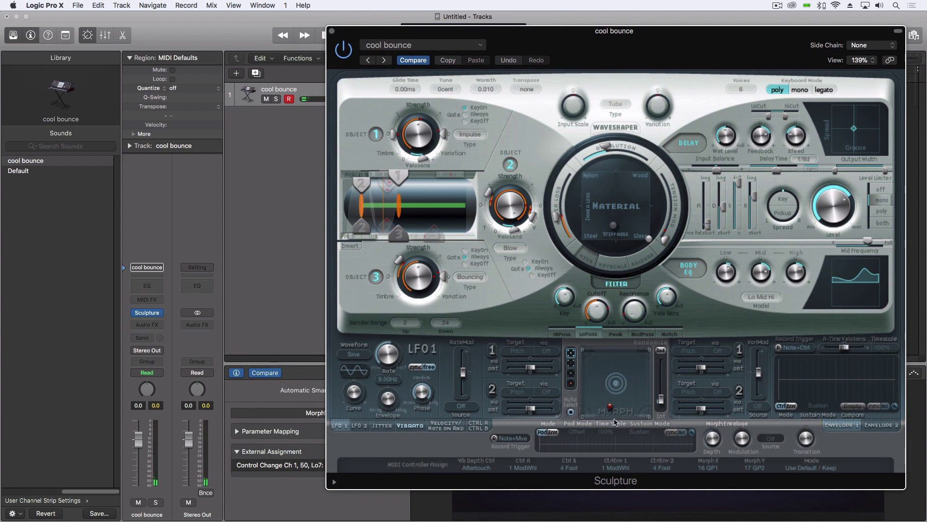
# Step: Move the Morph Pad ball to the pad's upper-right and upper-left corners, and shift the Sculpture window to uncover the Smart Controls
pyautogui.moveTo(611, 407); pyautogui.dragTo(660, 348)
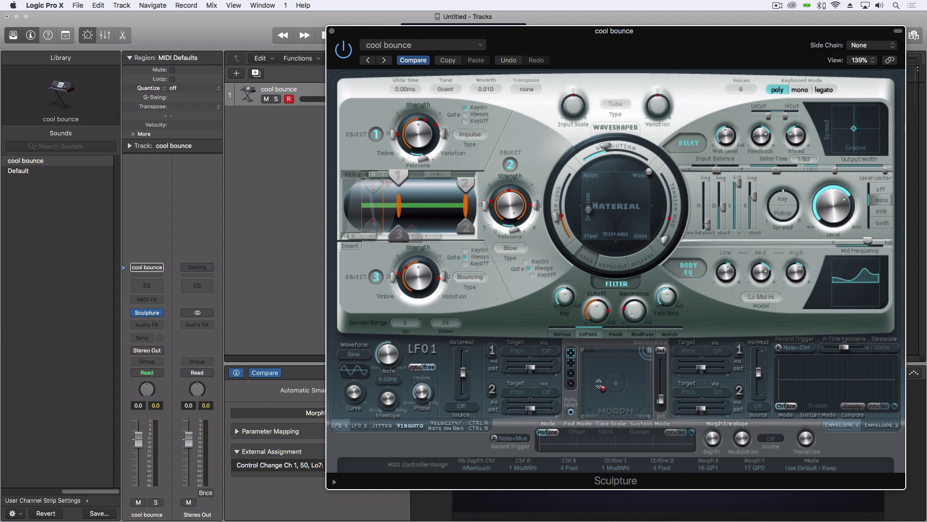
pyautogui.click(585, 351)
pyautogui.moveTo(584, 350); pyautogui.dragTo(620, 361)
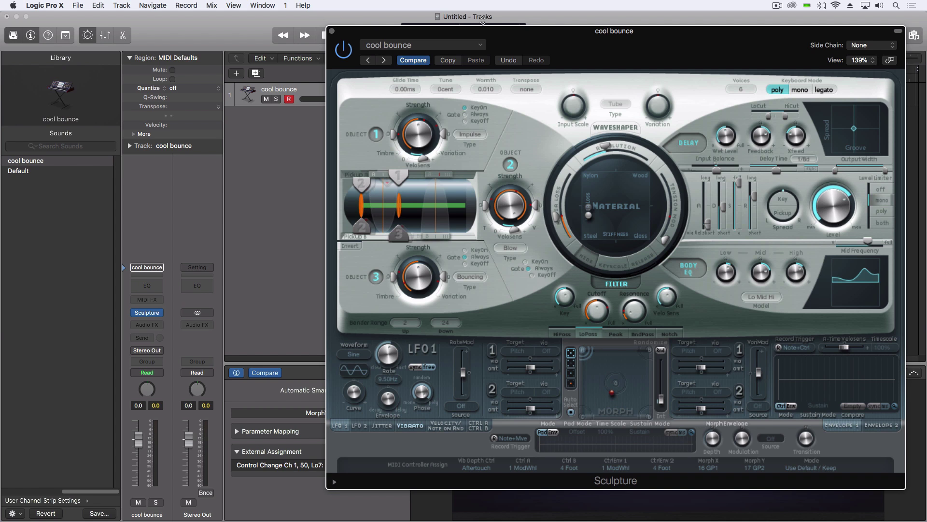
pyautogui.moveTo(483, 31); pyautogui.dragTo(804, 30)
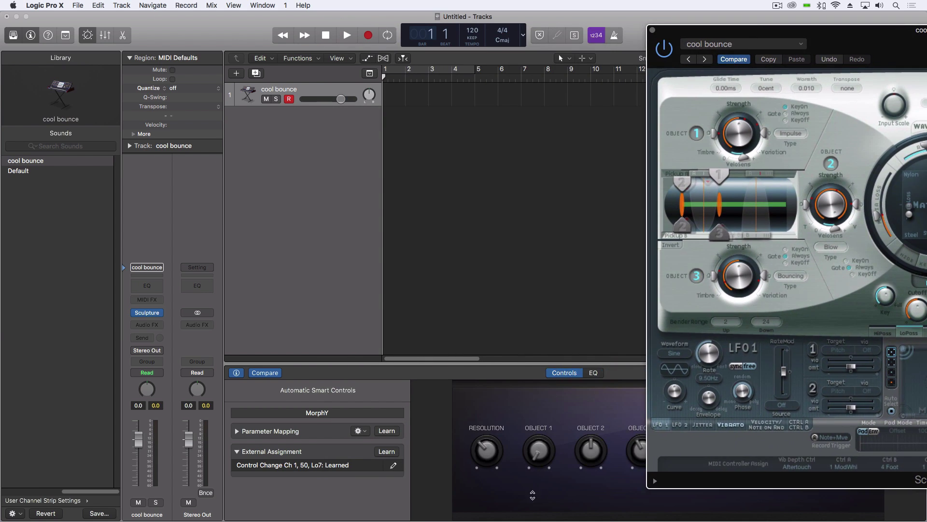